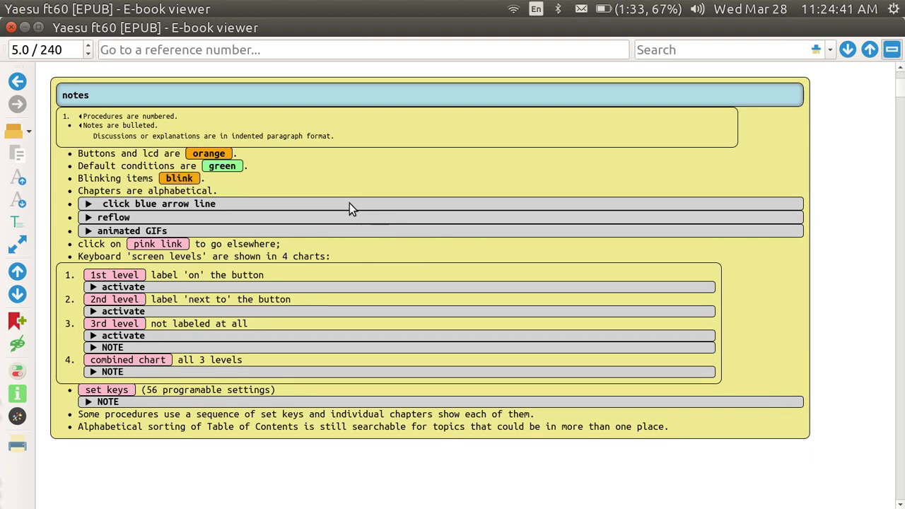
- Expand and collapse the "click blue arrow line" explanation in the notes chapter, and expand the "reflow" explanation
left_click(89, 205)
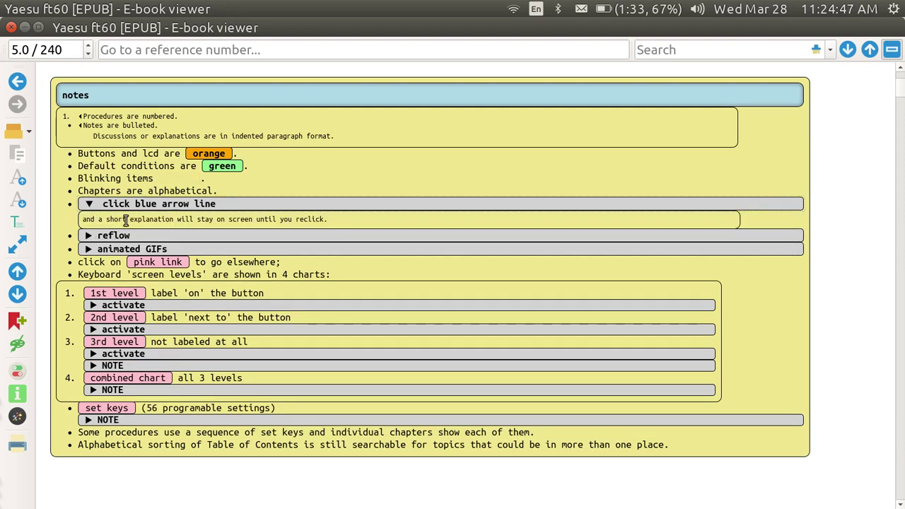
left_click(89, 205)
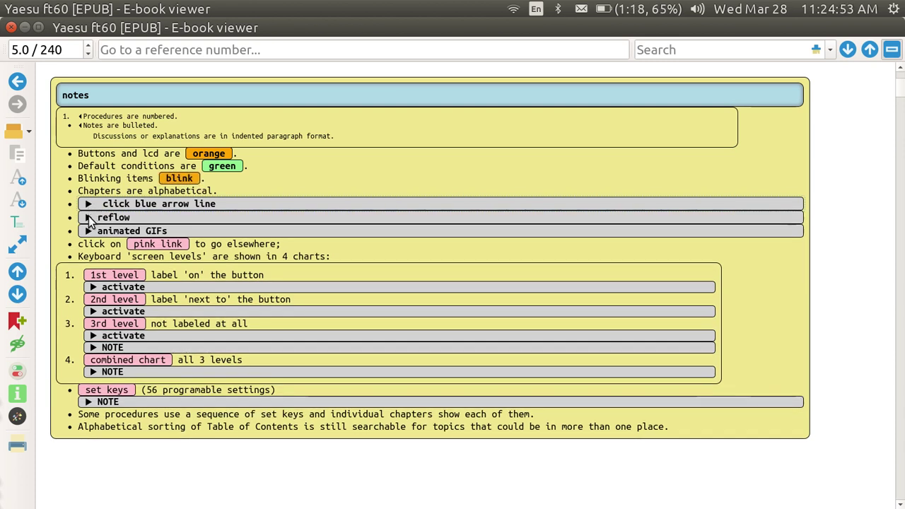
left_click(89, 218)
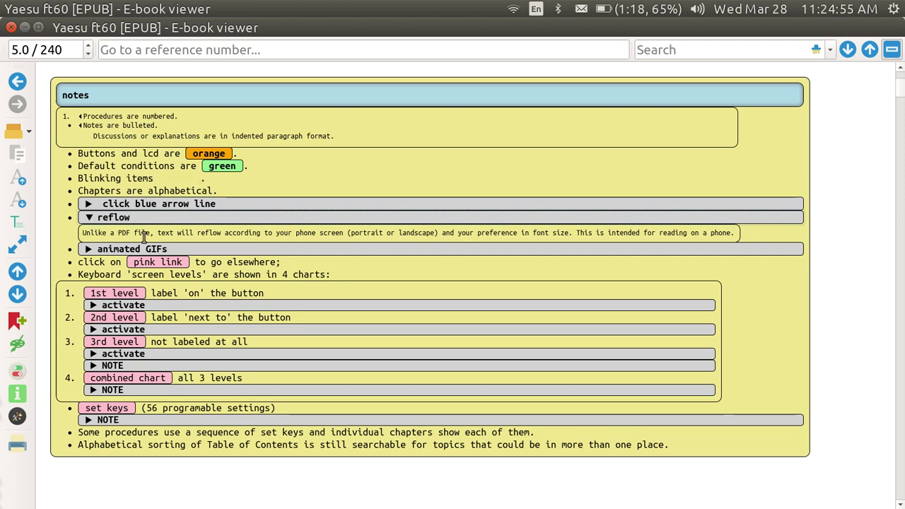
- Narrow the viewer to half the screen width, collapse the "reflow" explanation, and expand and collapse "animated GIFs"
key("ctrl+super+Left")
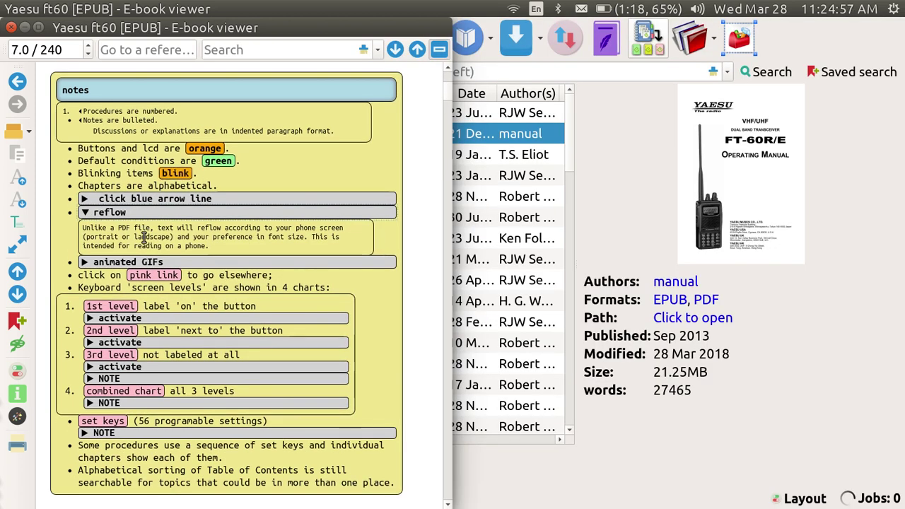
left_click(86, 214)
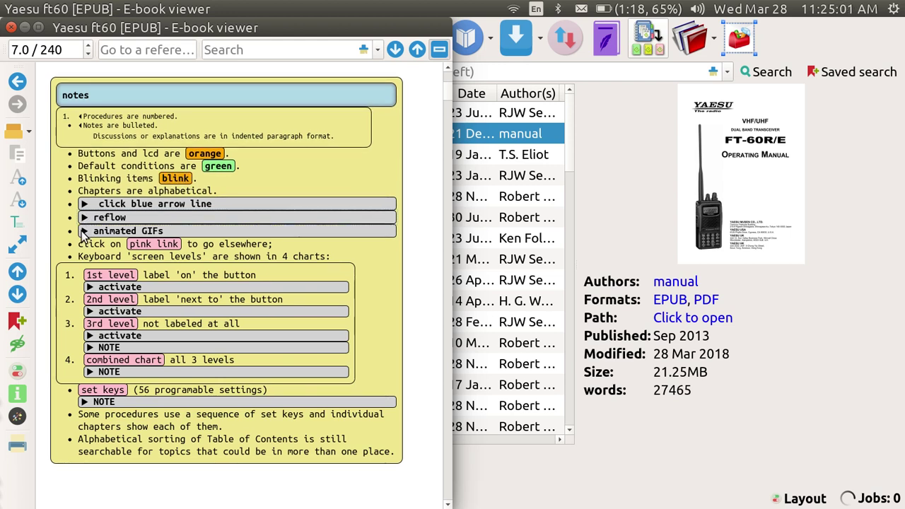
left_click(83, 232)
left_click(83, 232)
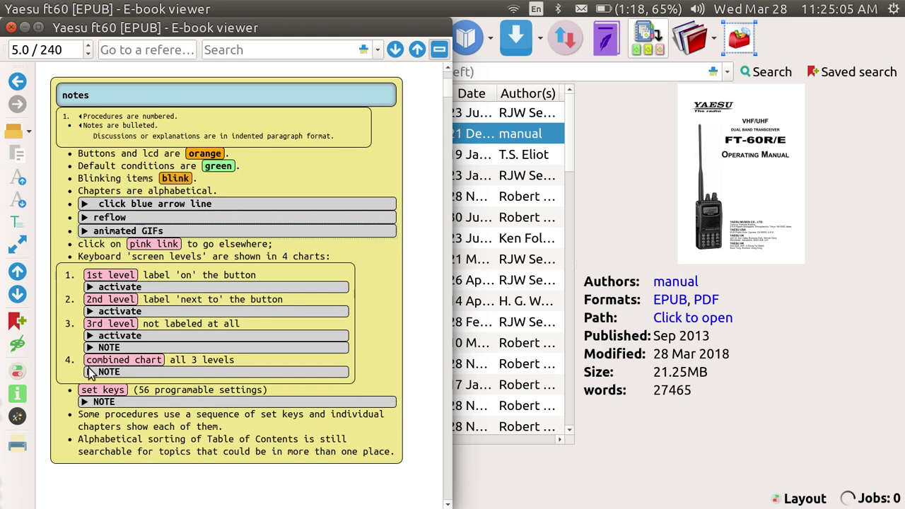
- Expand the combined chart NOTE, the 3rd level NOTE and activate entries, and the 2nd level activate entry
left_click(91, 373)
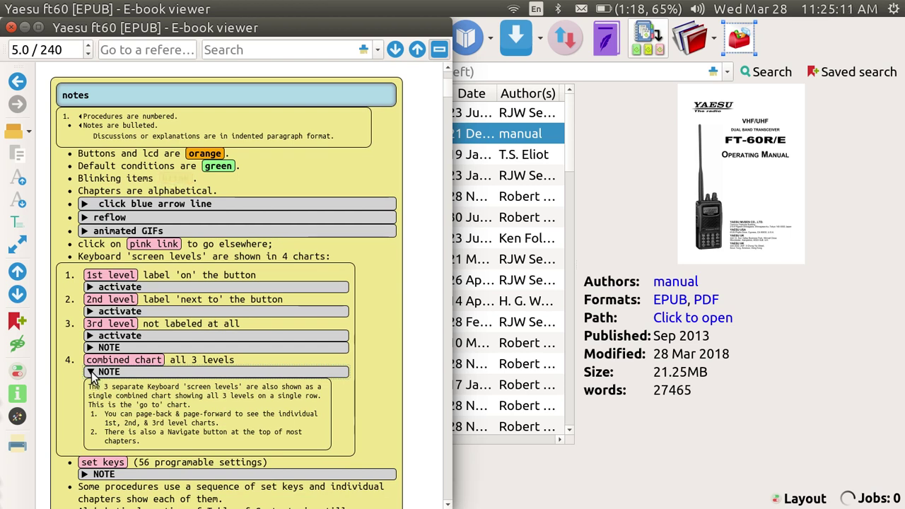
left_click(89, 369)
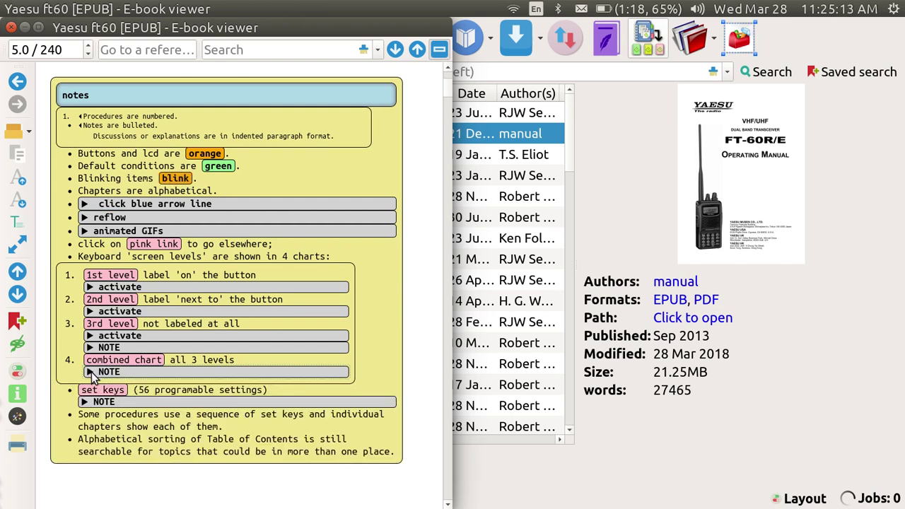
left_click(91, 373)
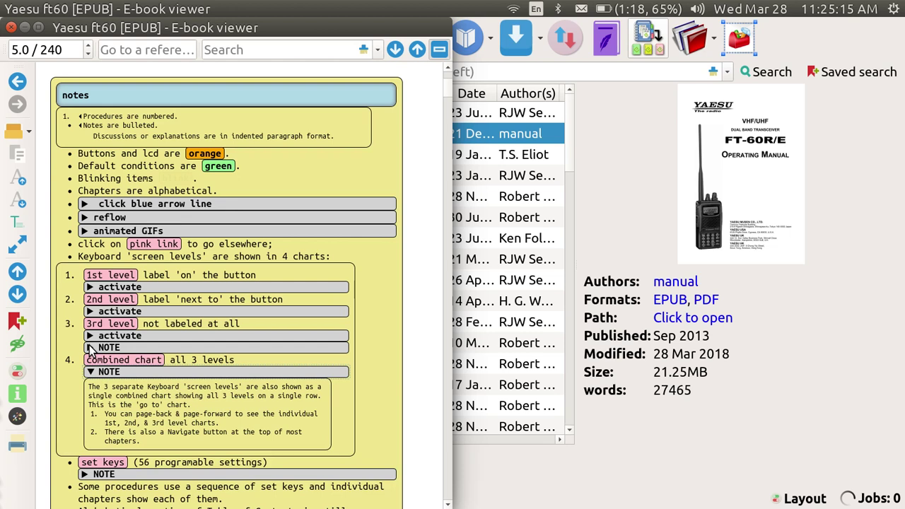
left_click(89, 348)
left_click(90, 336)
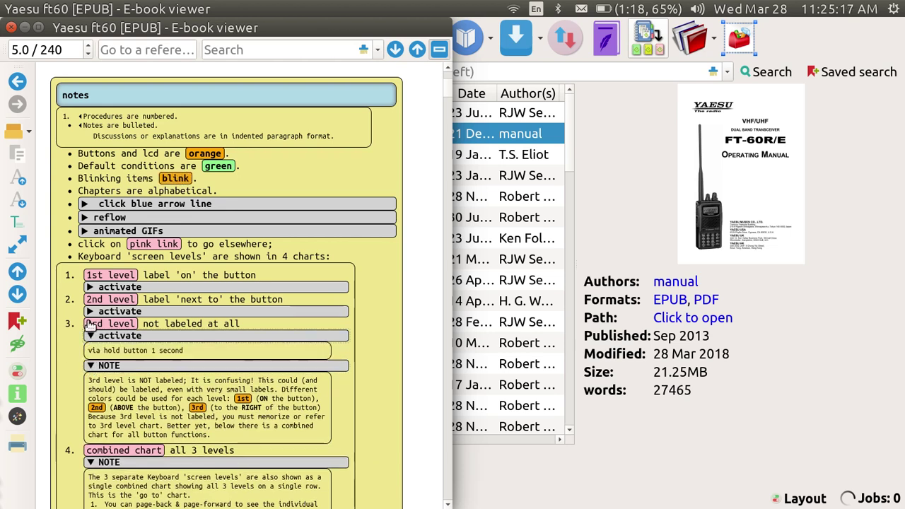
left_click(90, 311)
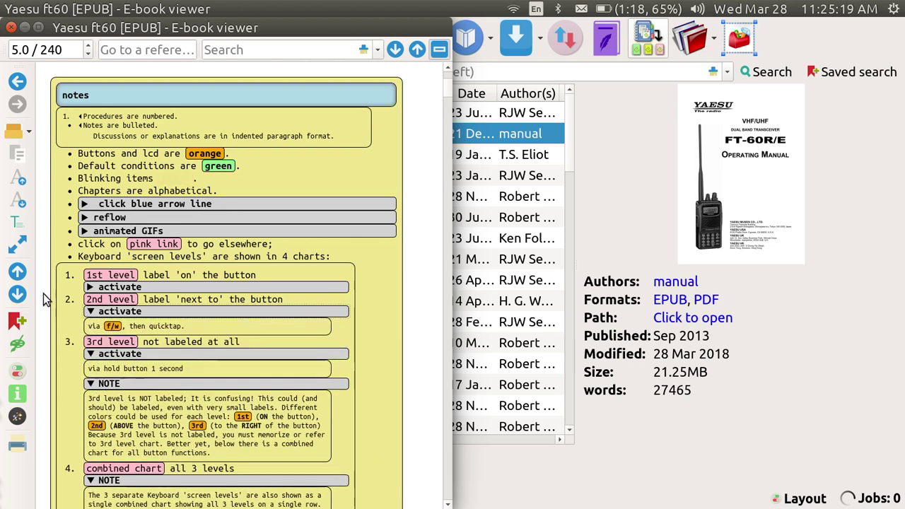
- Show the table of contents beside the page and reopen the notes chapter from it
left_click(18, 223)
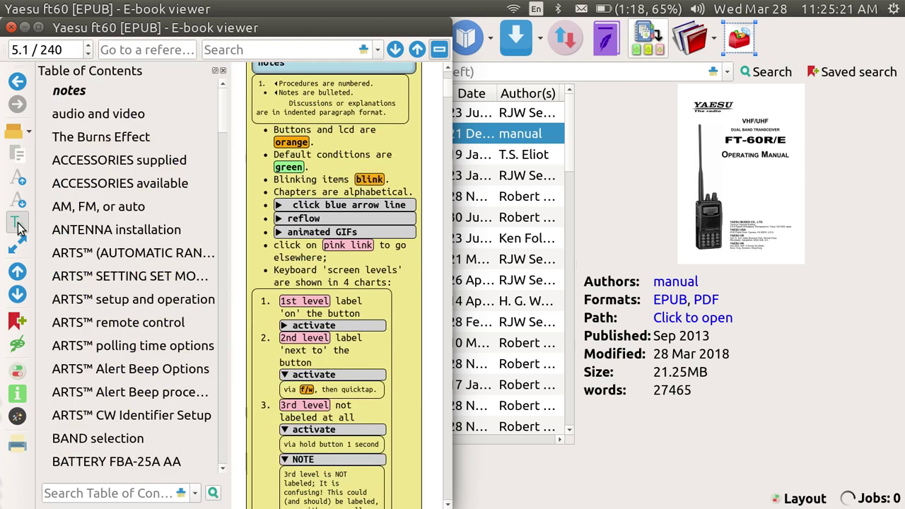
left_click(90, 119)
left_click(73, 94)
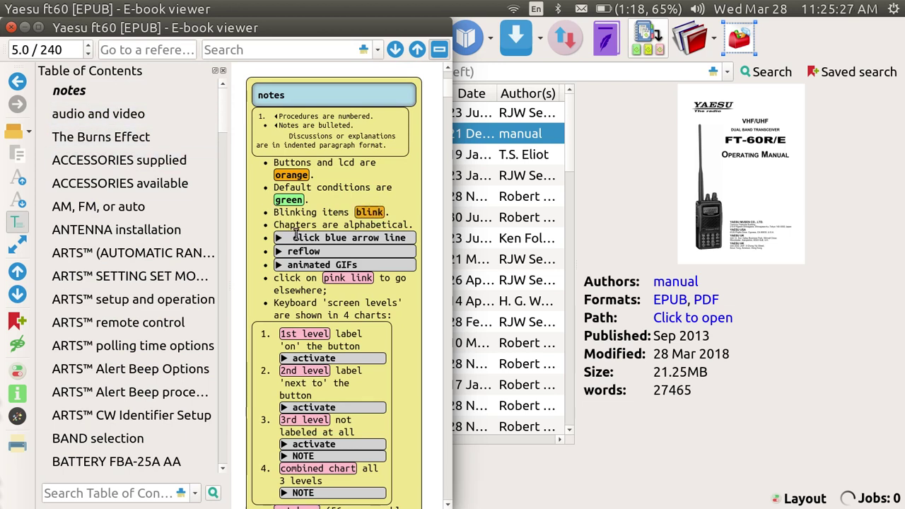
- Close the table of contents in the maximized viewer and shrink the viewer window to a quarter of the screen
key("ctrl+super+Up")
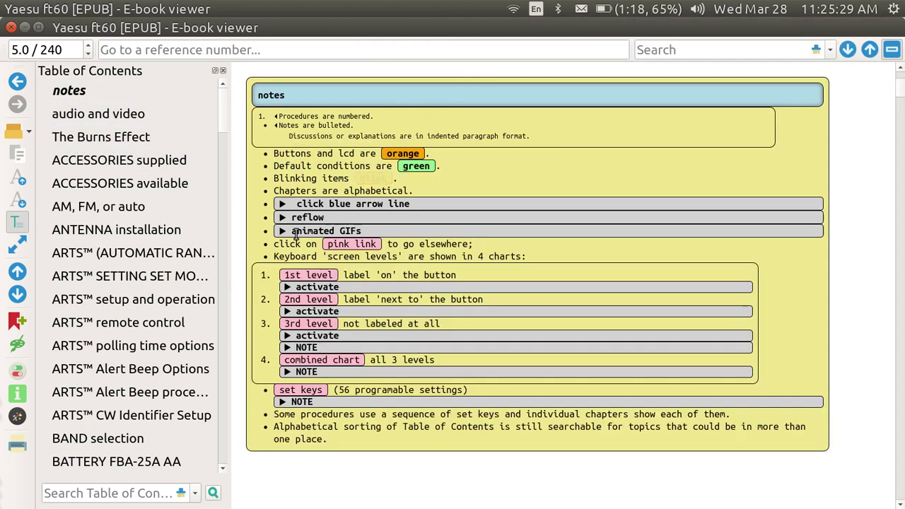
left_click(223, 71)
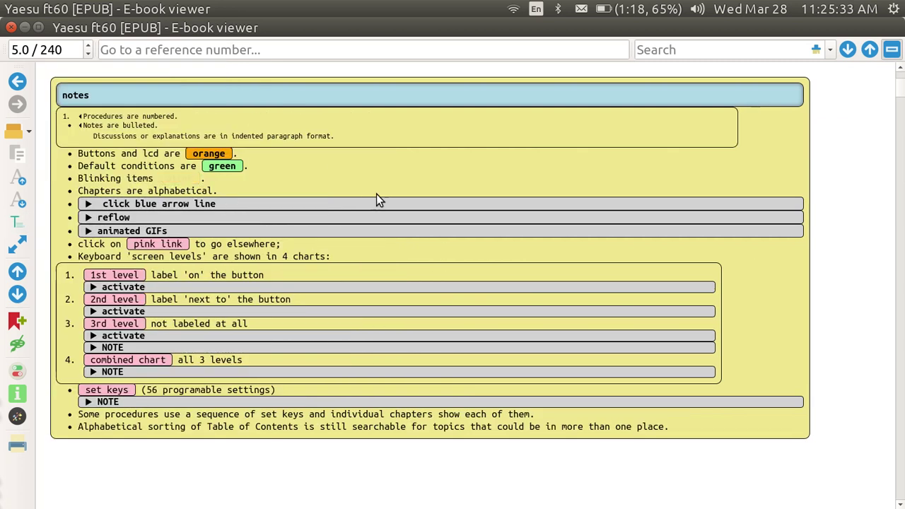
key("ctrl+super+Down")
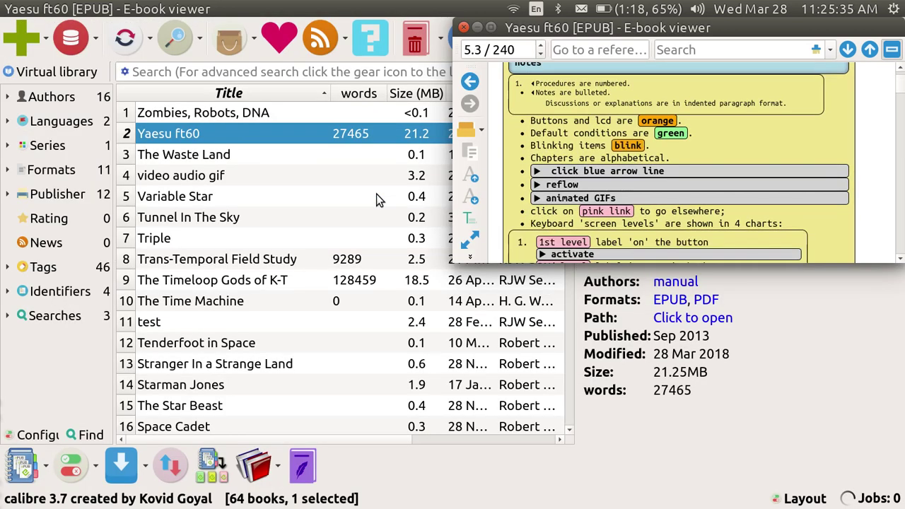
scroll(458, 194, "up", 3)
- Switch to the calibre library window and from there to the Edit book window for Yaesu ft60
key("super+w")
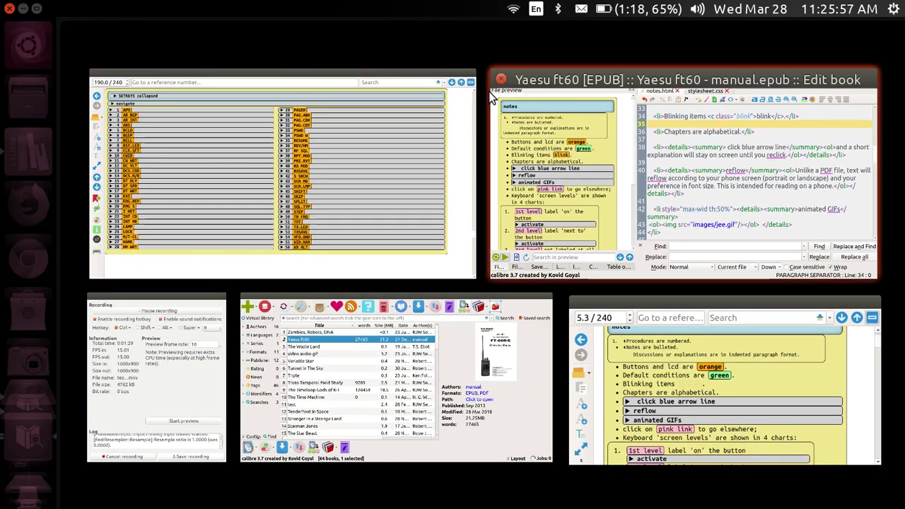
left_click(419, 320)
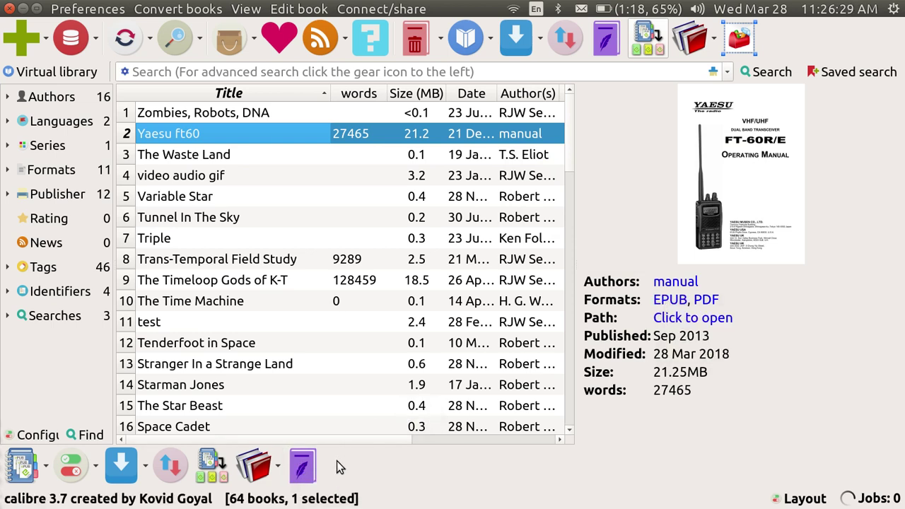
key("super+w")
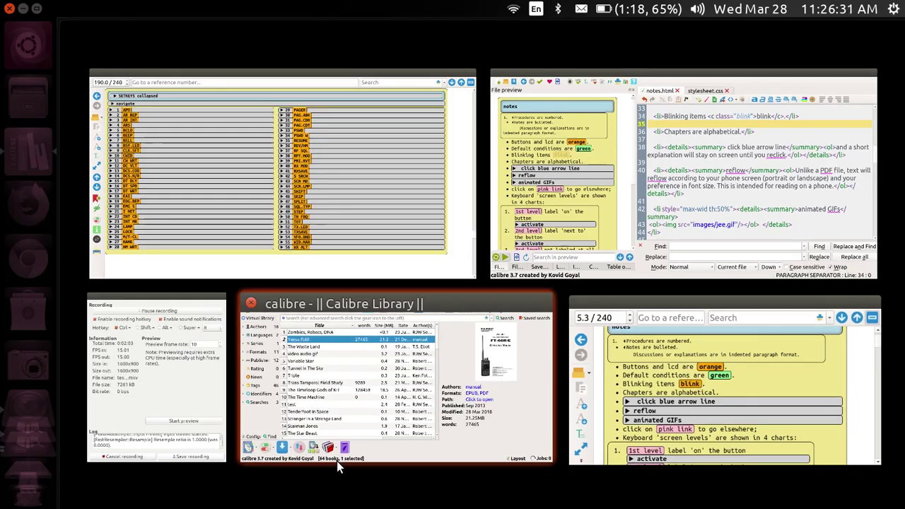
left_click(601, 177)
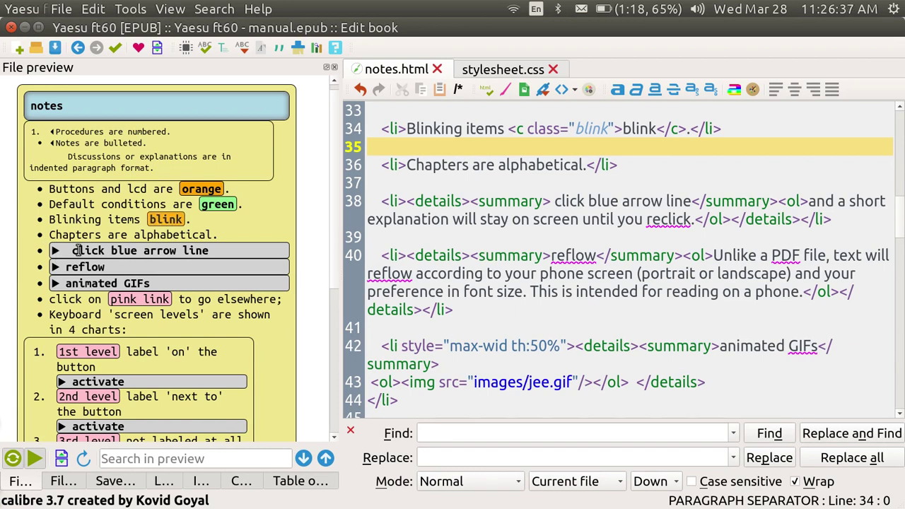
- Locate the source of "click blue arrow line" from the file preview, and follow the pink link to the hypertext example and back to notes
left_click(57, 253)
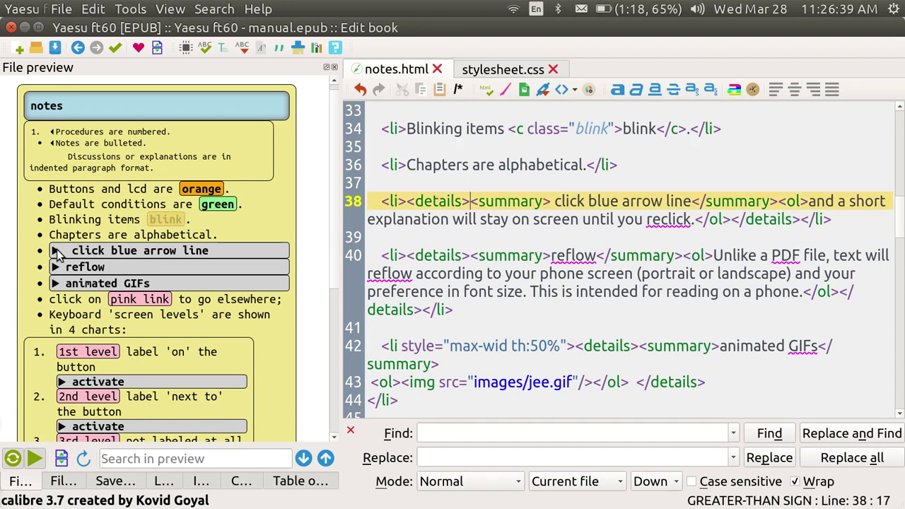
double_click(70, 250)
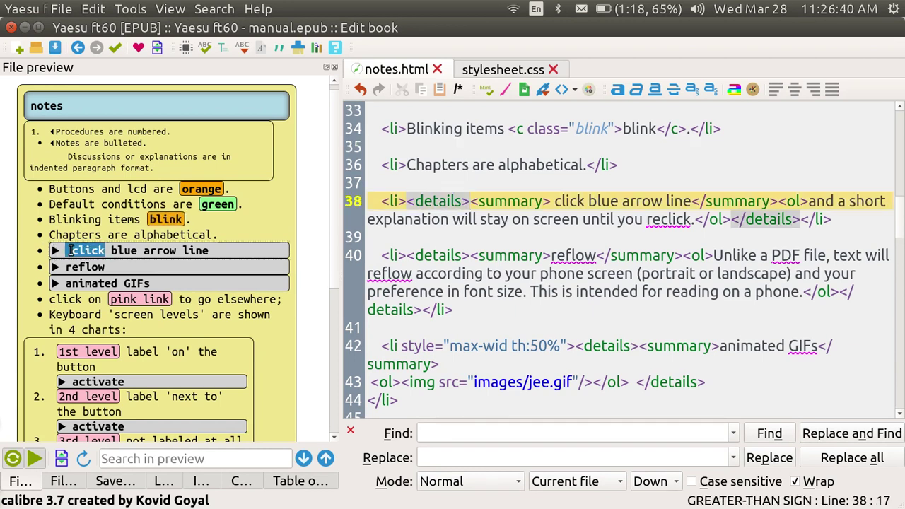
left_click(124, 301)
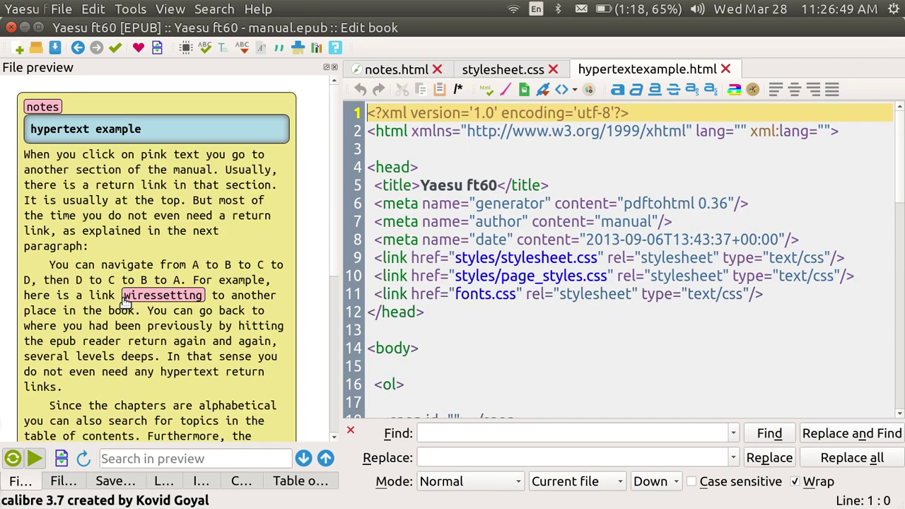
left_click(44, 109)
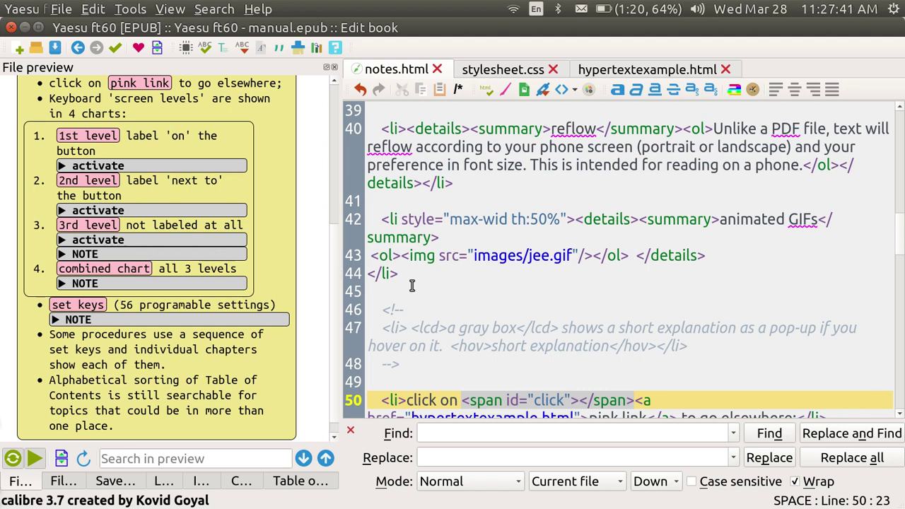
- Open the snippet manager and search the snippets for "details"
key("ctrl+j")
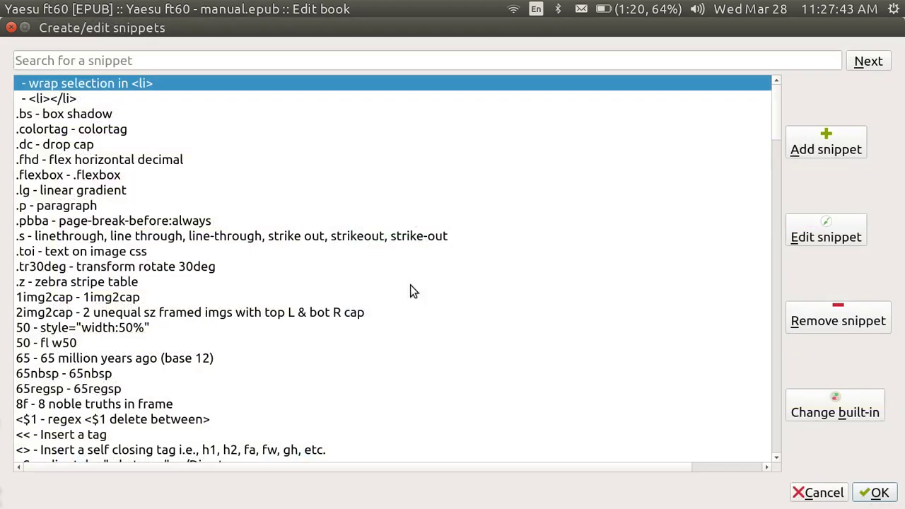
left_click(147, 60)
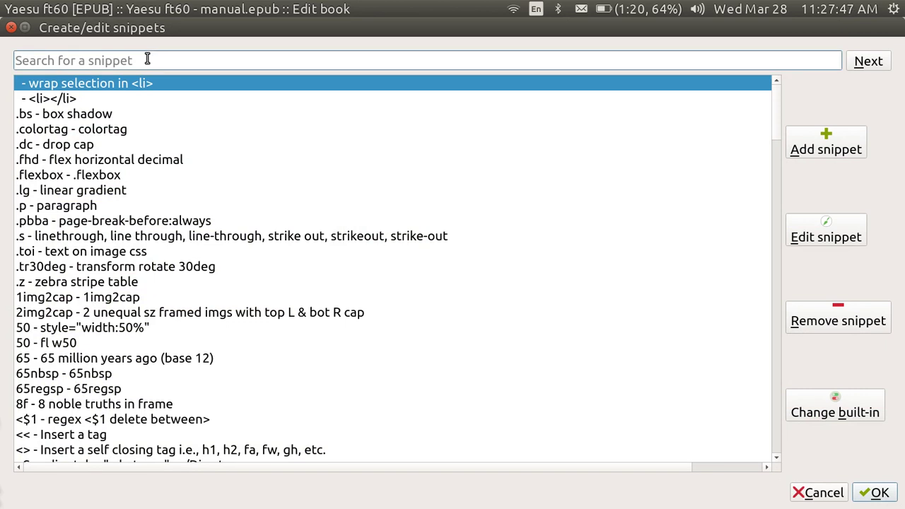
type("set")
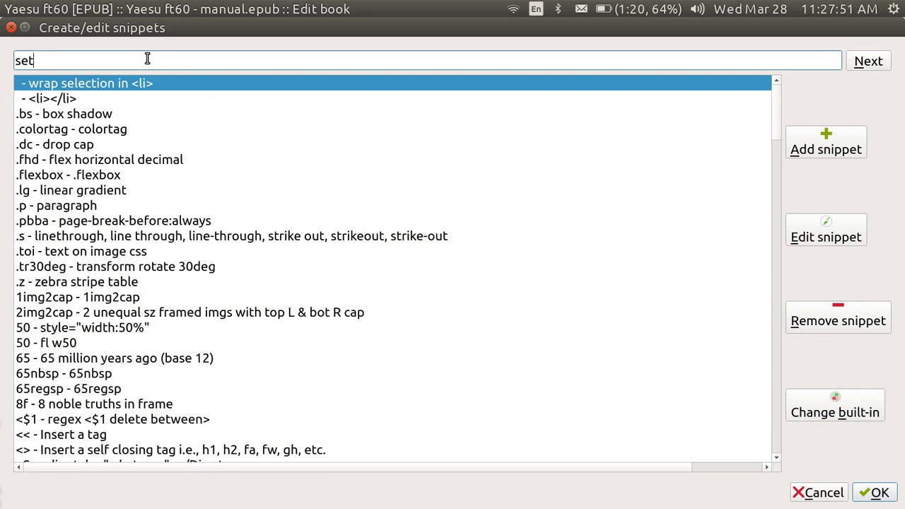
key("BackSpace")
key("BackSpace")
key("BackSpace")
type("details")
left_click(868, 61)
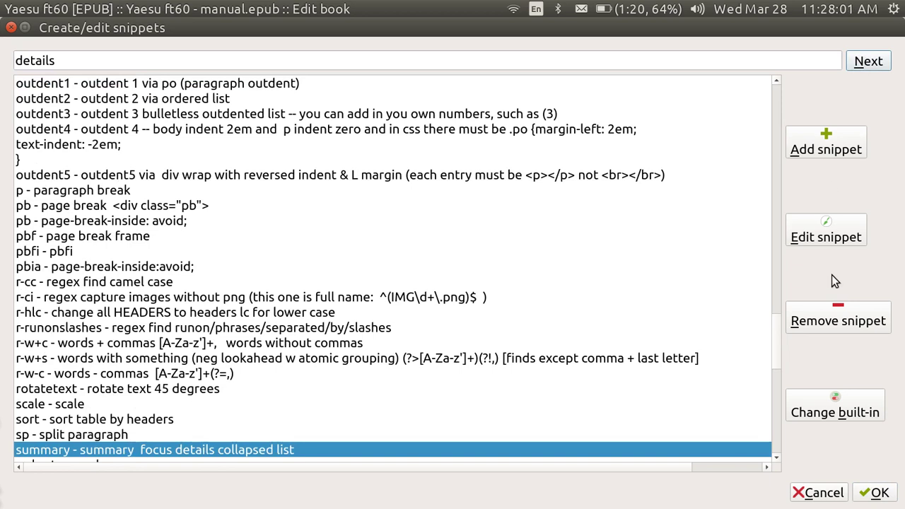
- Examine the template of the "summary focus details collapsed list" snippet and close the snippet manager
left_click(824, 235)
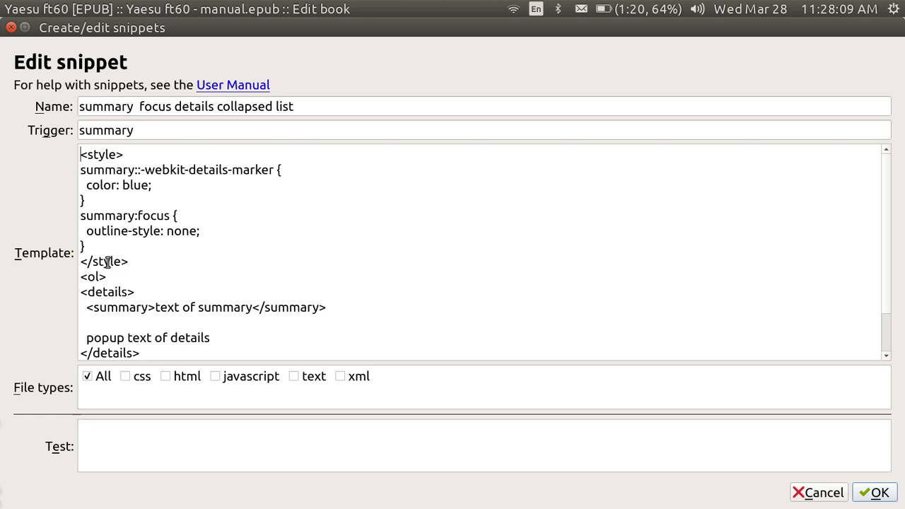
scroll(128, 175, "down", 1)
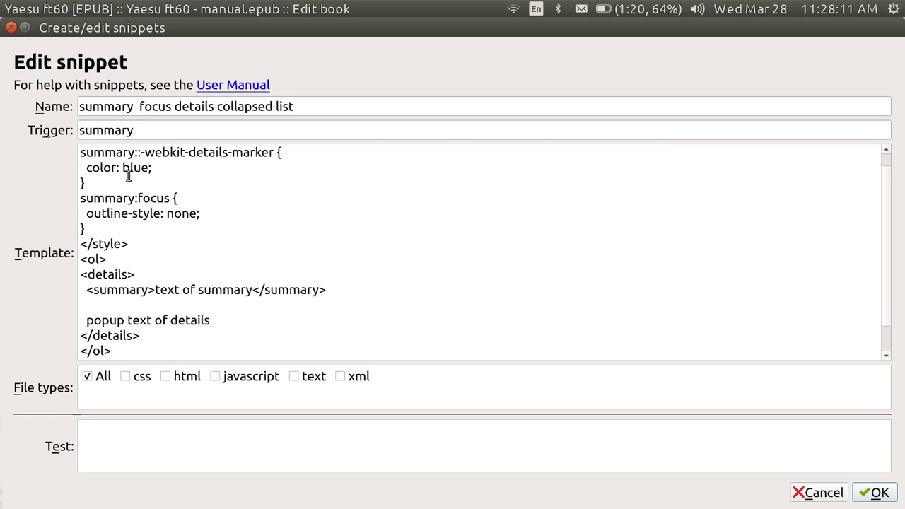
scroll(129, 176, "up", 1)
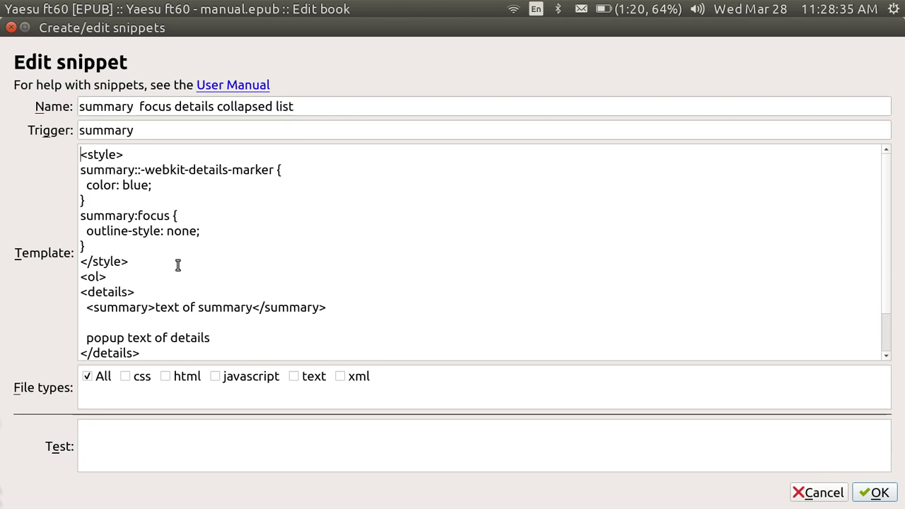
scroll(156, 268, "down", 1)
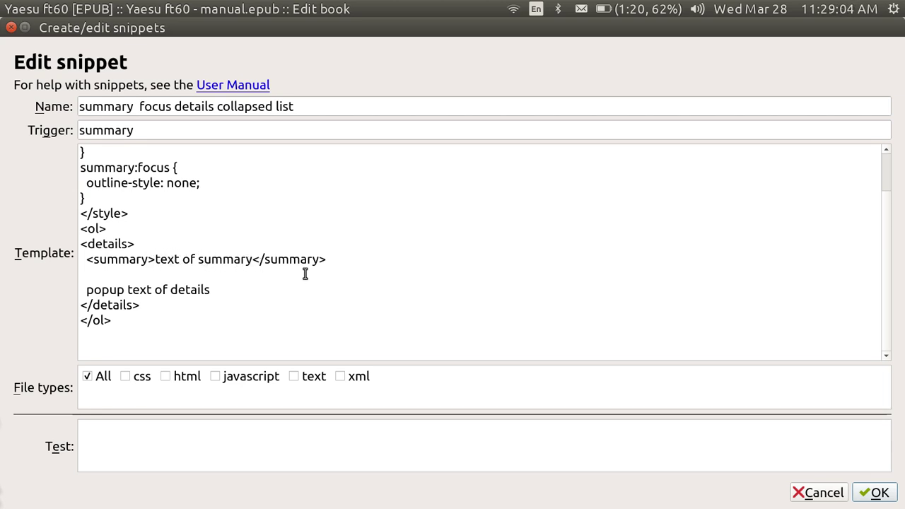
left_click(874, 494)
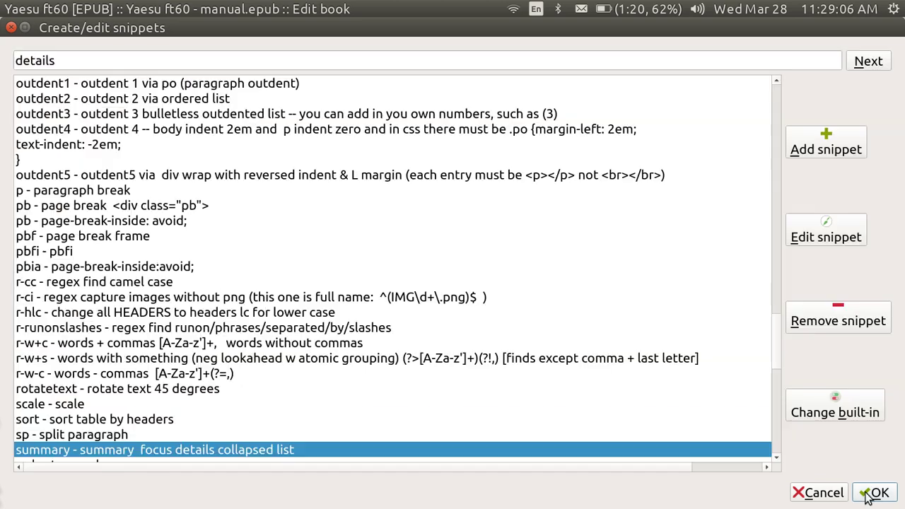
left_click(874, 494)
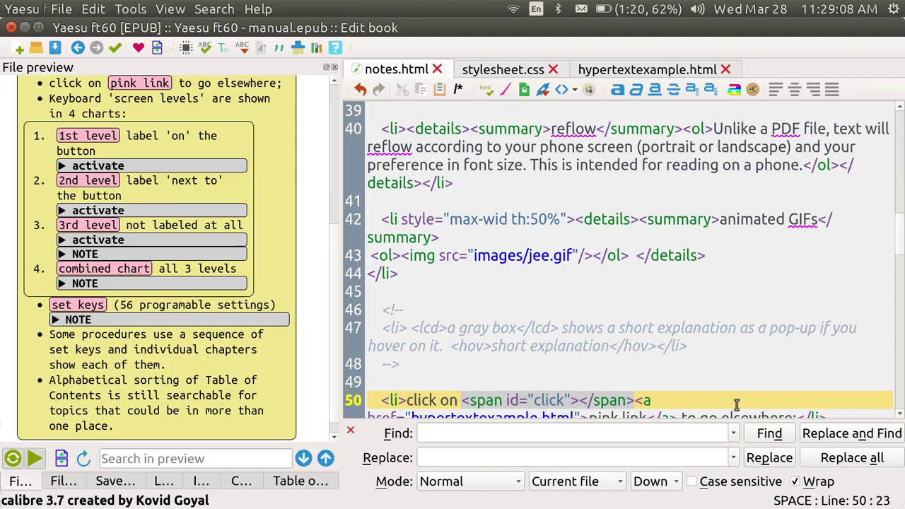
- Add an empty <li></li> list item on the blank line above "Chapters are alphabetical." in notes.html
scroll(467, 191, "up", 4)
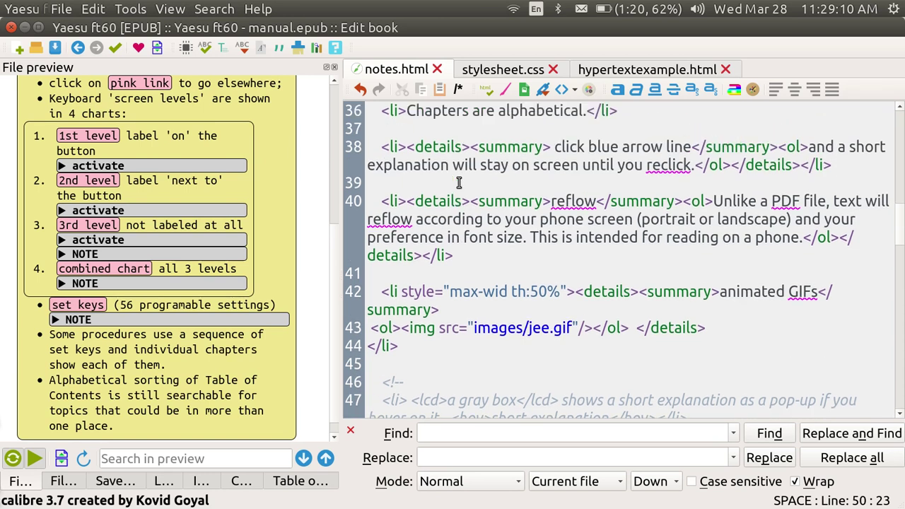
scroll(458, 183, "up", 1)
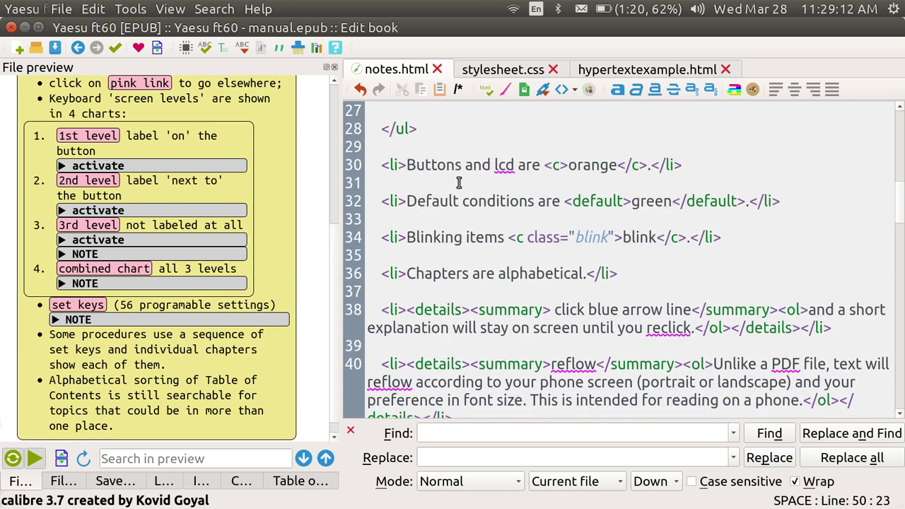
scroll(180, 134, "up", 5)
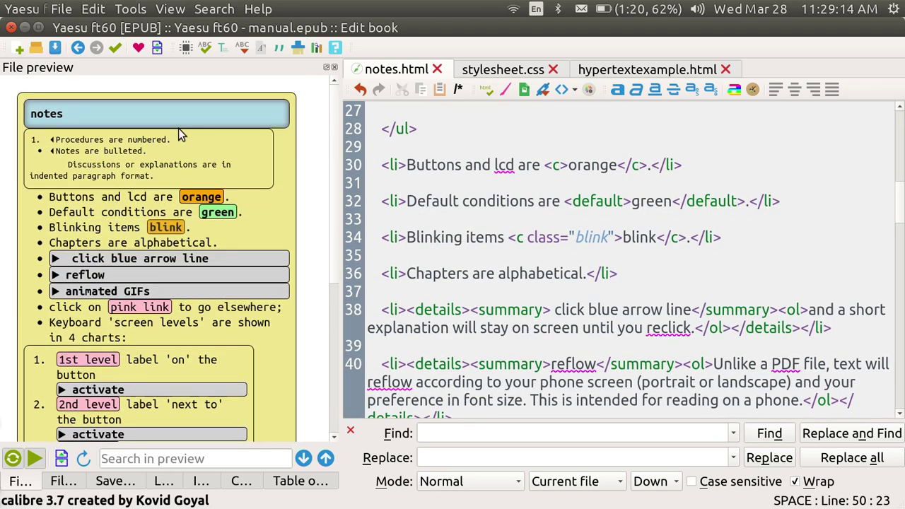
left_click(111, 242)
double_click(112, 243)
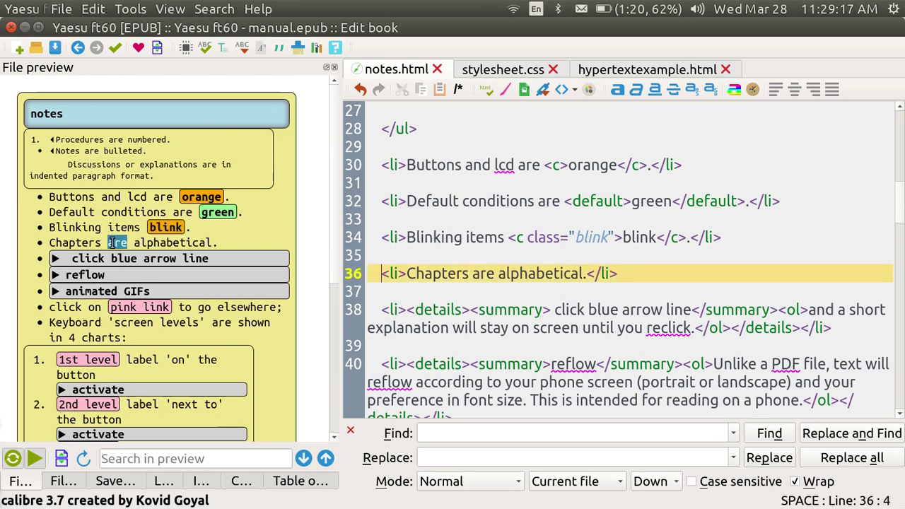
left_click(397, 256)
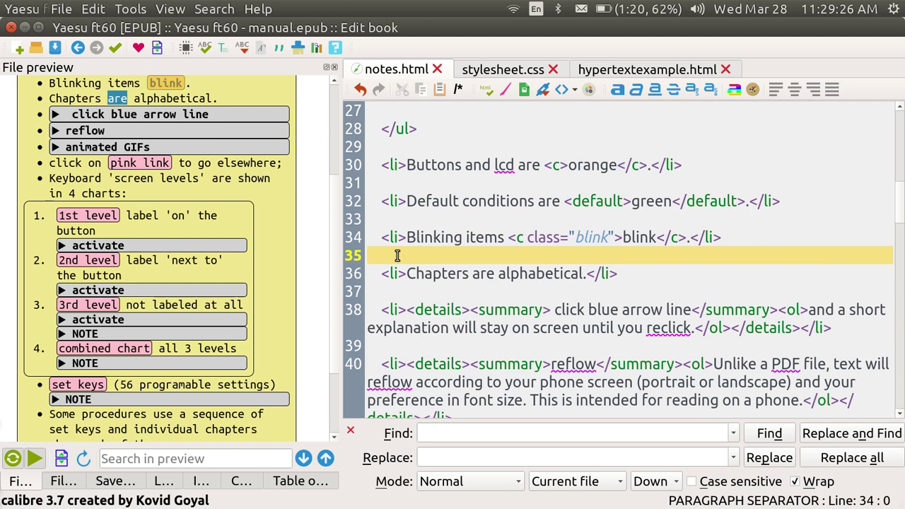
type("<")
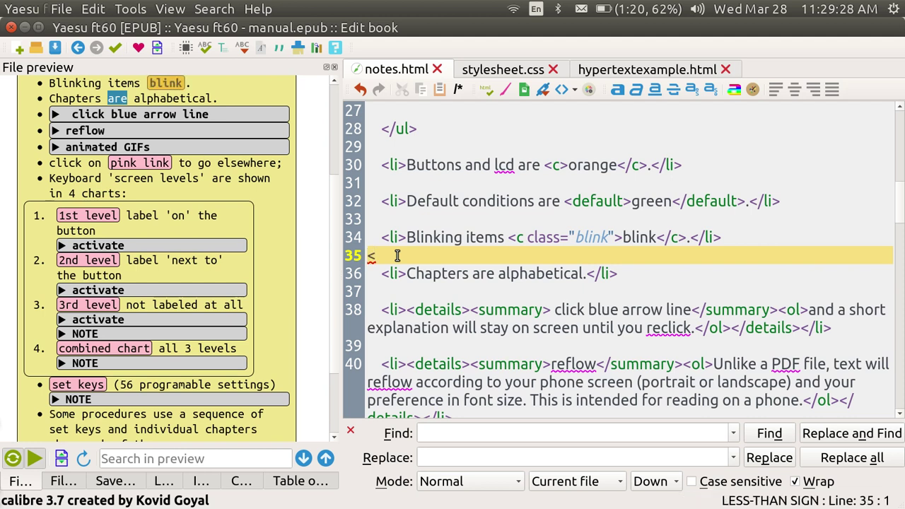
type("li></li>")
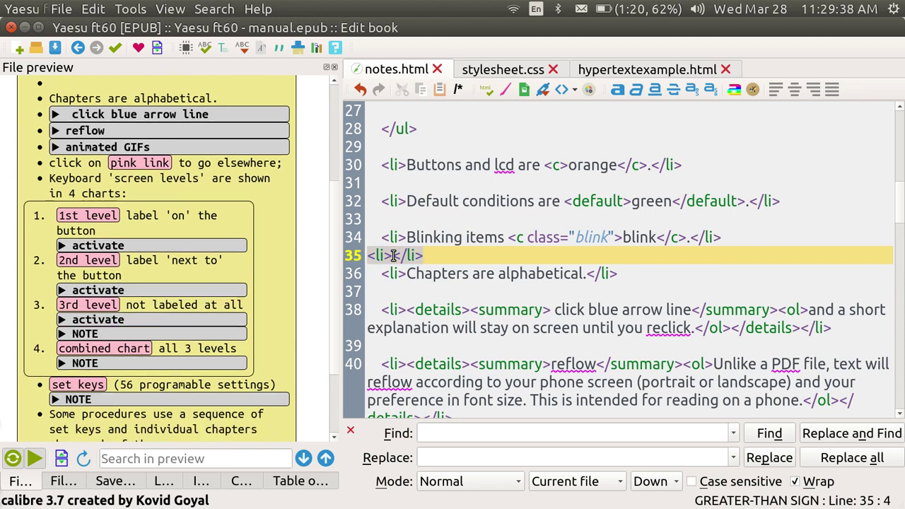
- Insert a <details></details> element inside the new list item and enter "pop" as its content
left_click(396, 256)
type("deta")
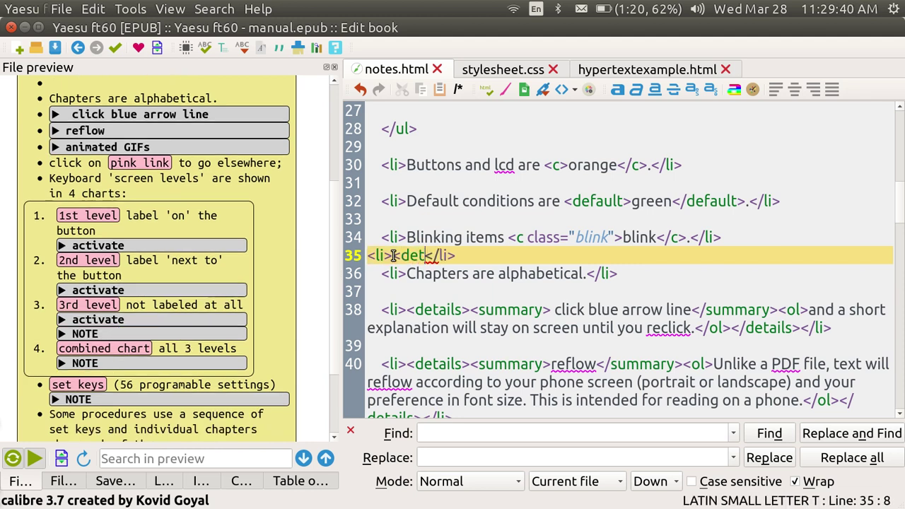
type("ils>")
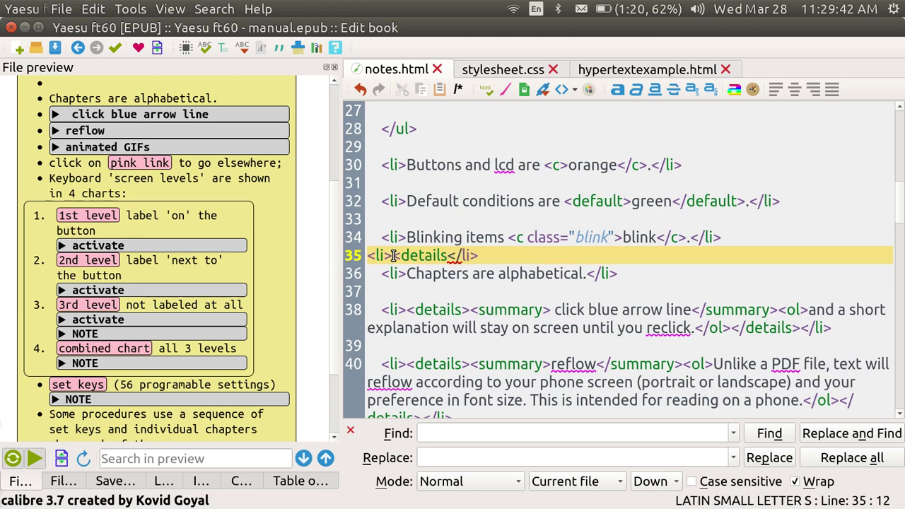
type("</details>")
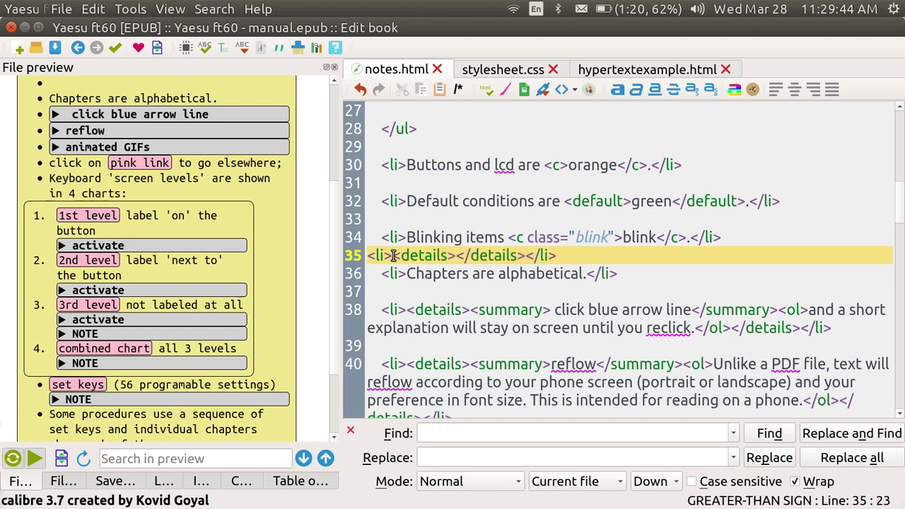
left_click(457, 256)
type("bop")
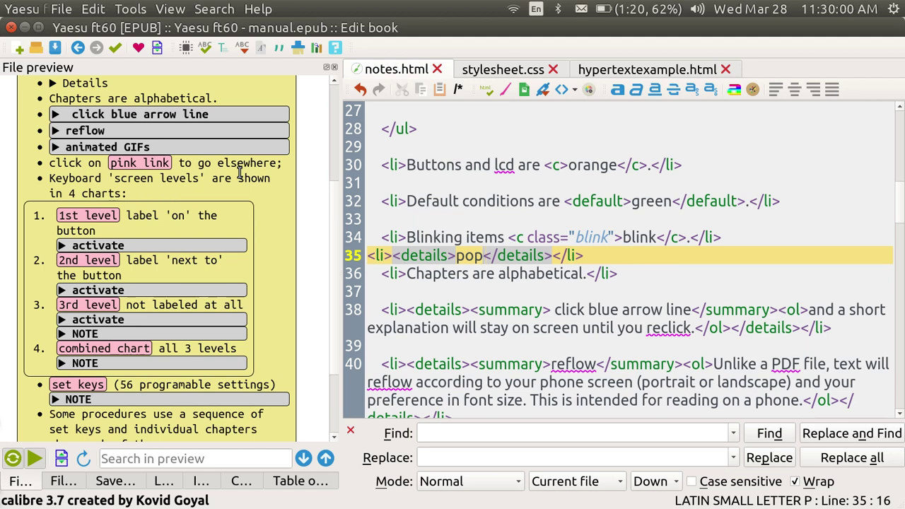
- Add a <summary></summary> element before "pop" inside the details element, with "hello" as the summary text
left_click(456, 256)
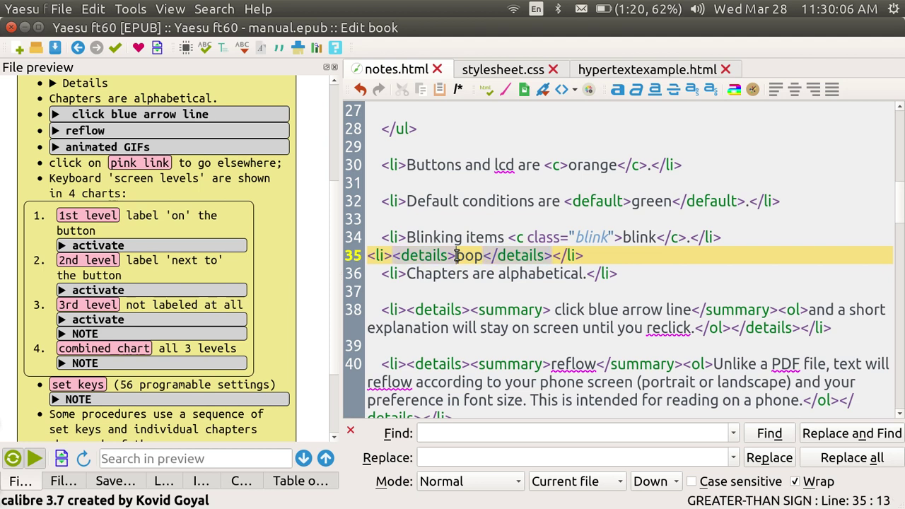
type("<s")
type("ummar")
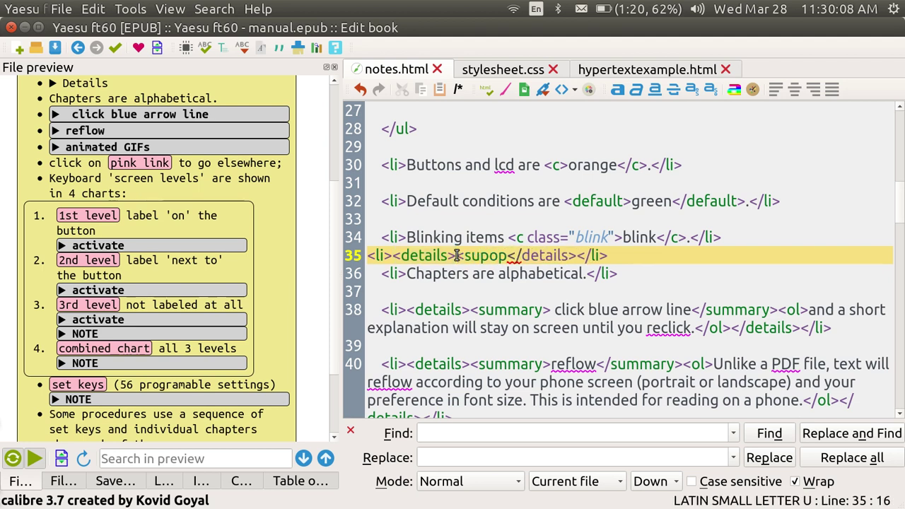
type("y><")
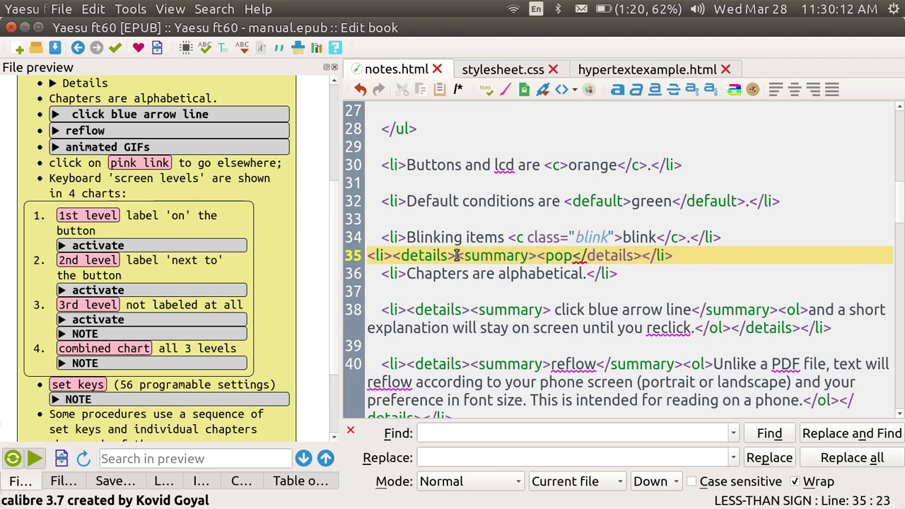
type("?")
key("BackSpace")
type("/summary>")
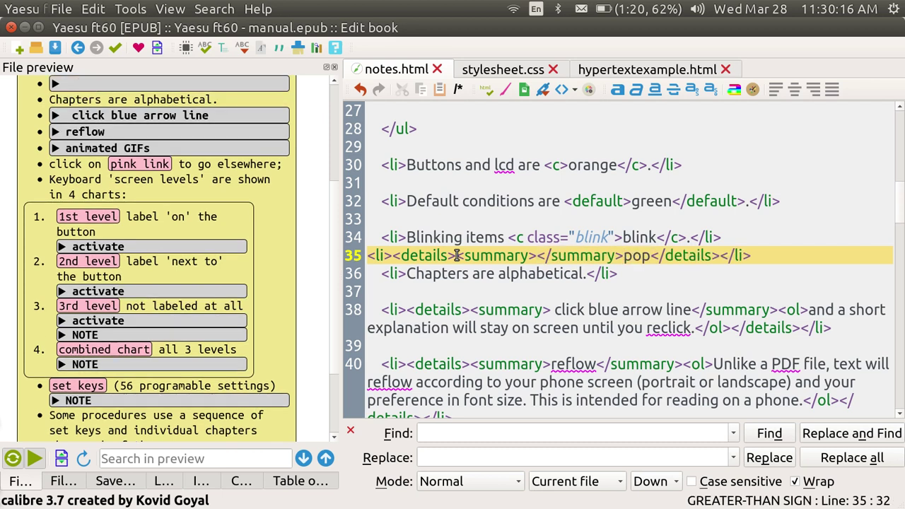
left_click(537, 256)
type("hello")
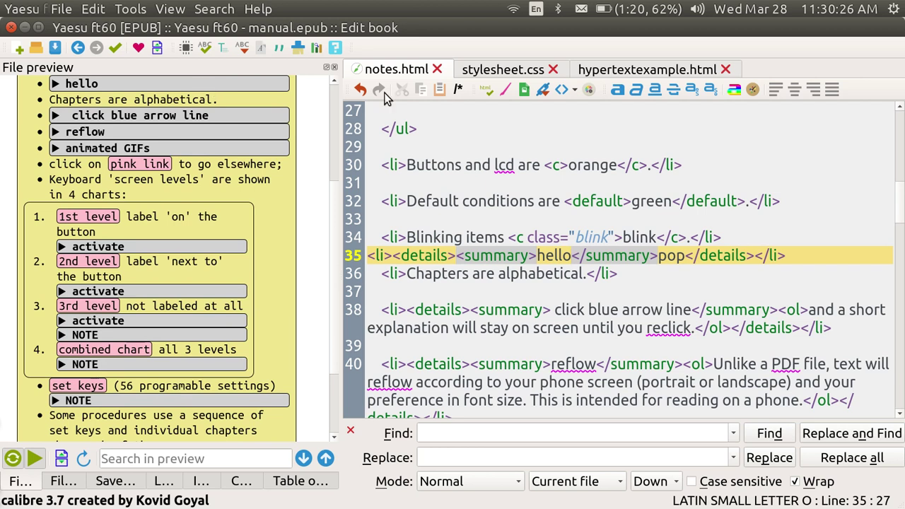
- Find the "summary" style rule in stylesheet.css
left_click(478, 77)
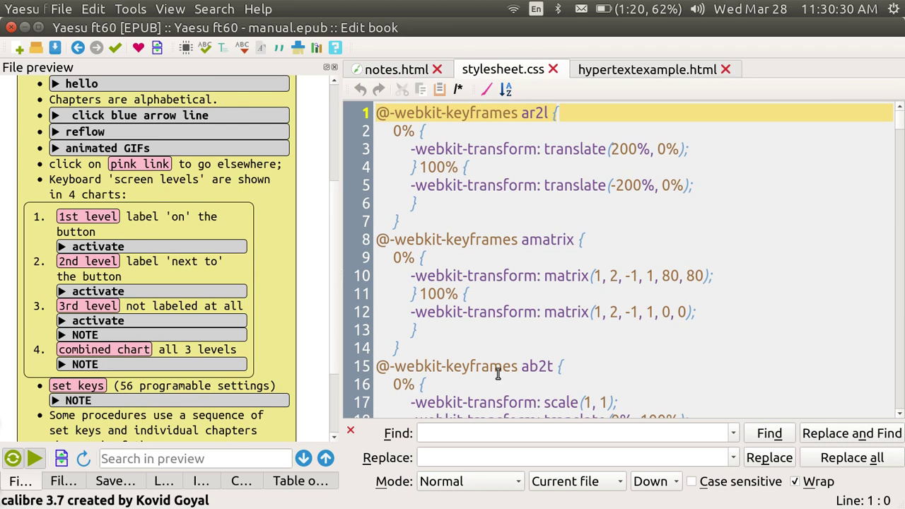
left_click(452, 434)
type("s")
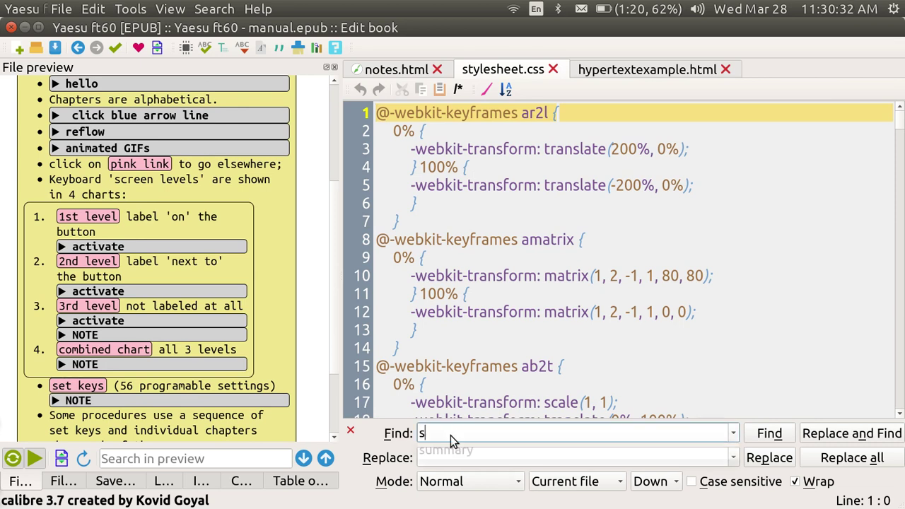
type("ummary")
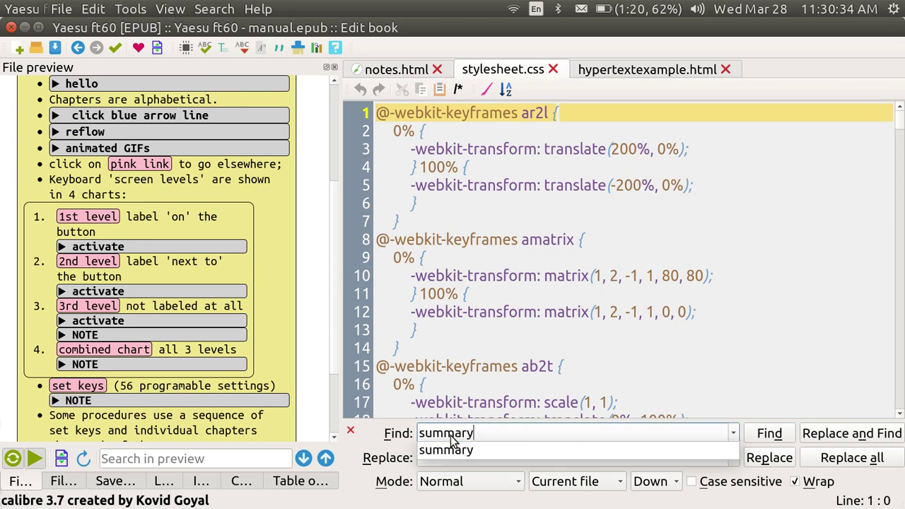
left_click(769, 437)
left_click(769, 437)
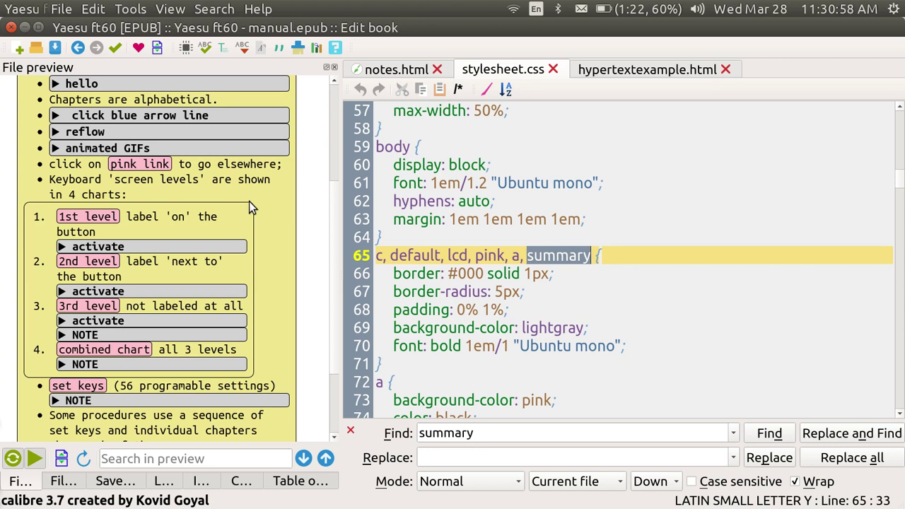
- Save the edited book and switch to the calibre library window
key("ctrl+s")
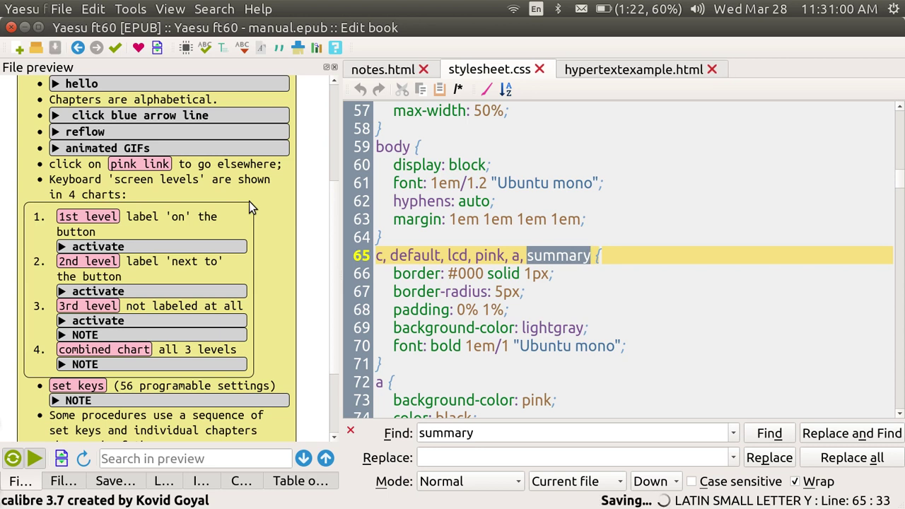
key("super+w")
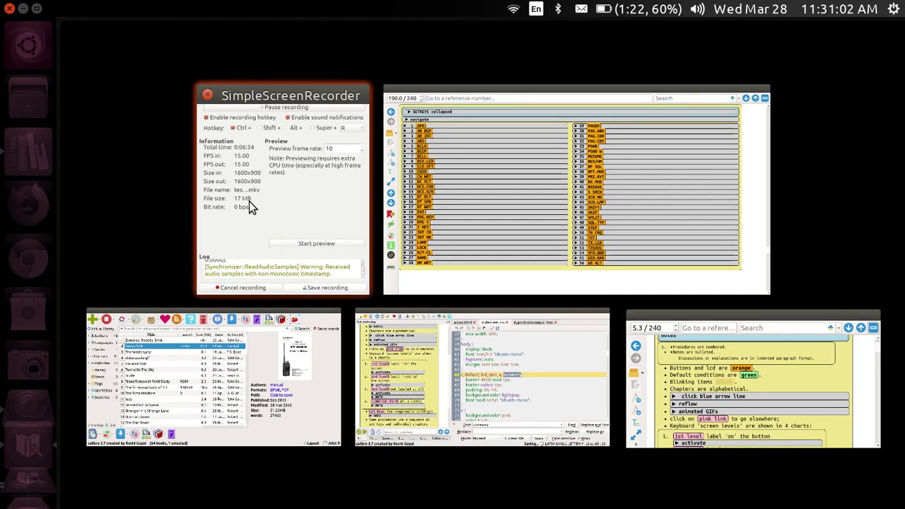
left_click(217, 354)
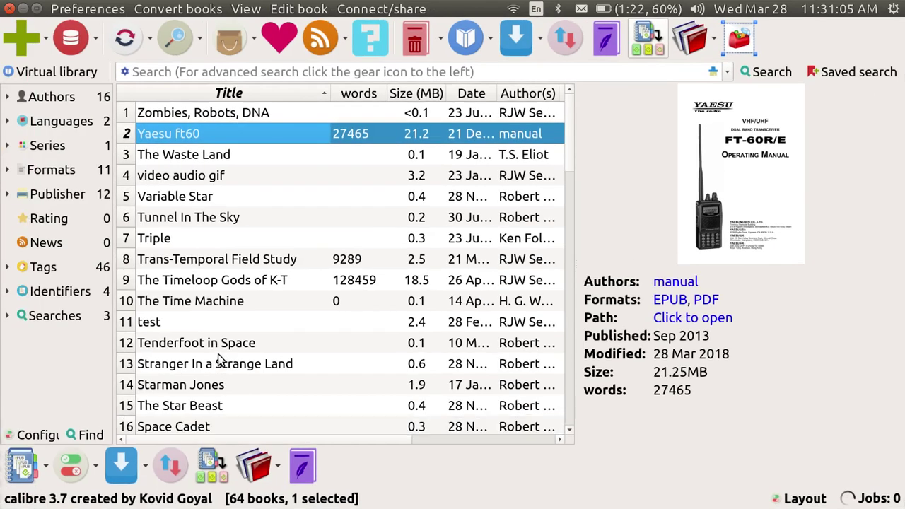
- Open the EPUB format of Yaesu ft60 in a maximized E-book viewer, and expand and collapse the "hello" entry
left_click(669, 301)
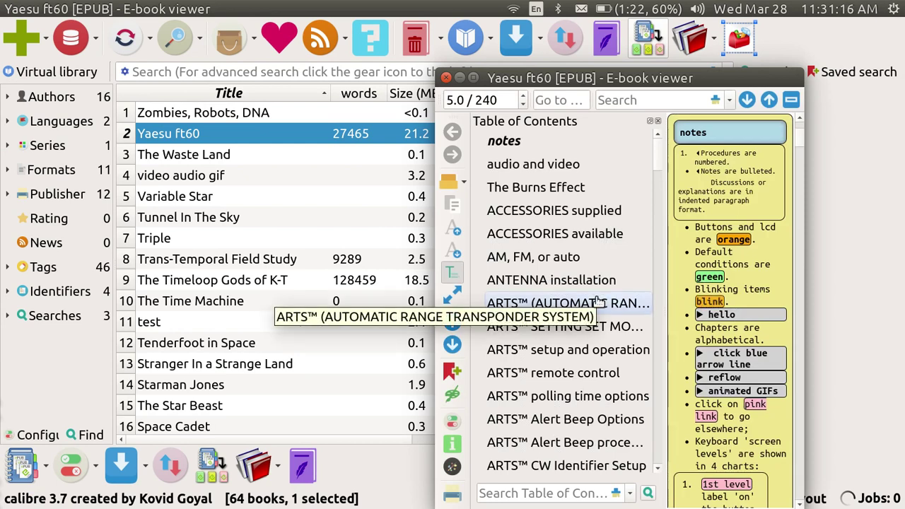
key("ctrl+super+Up")
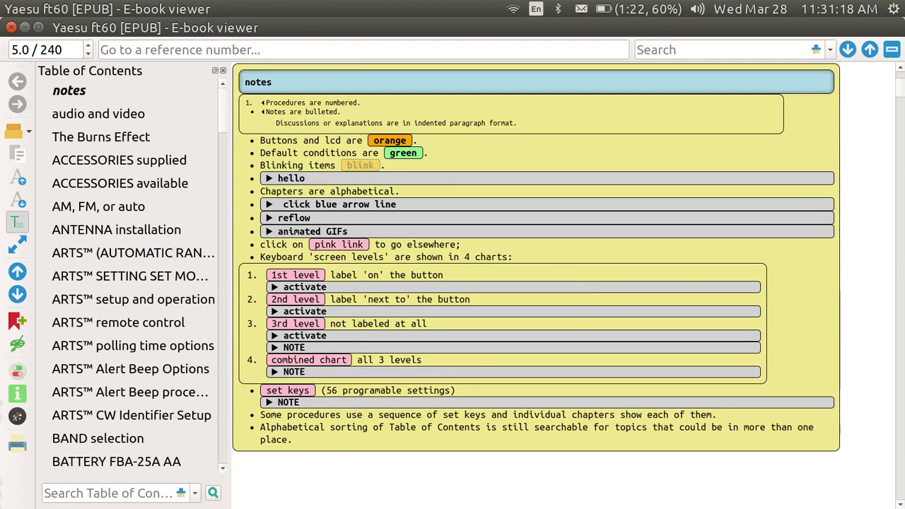
left_click(269, 179)
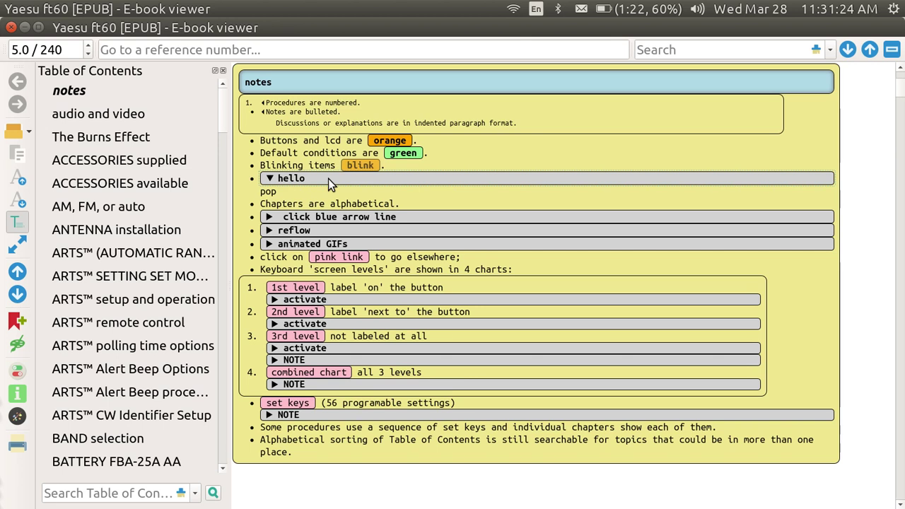
left_click(270, 181)
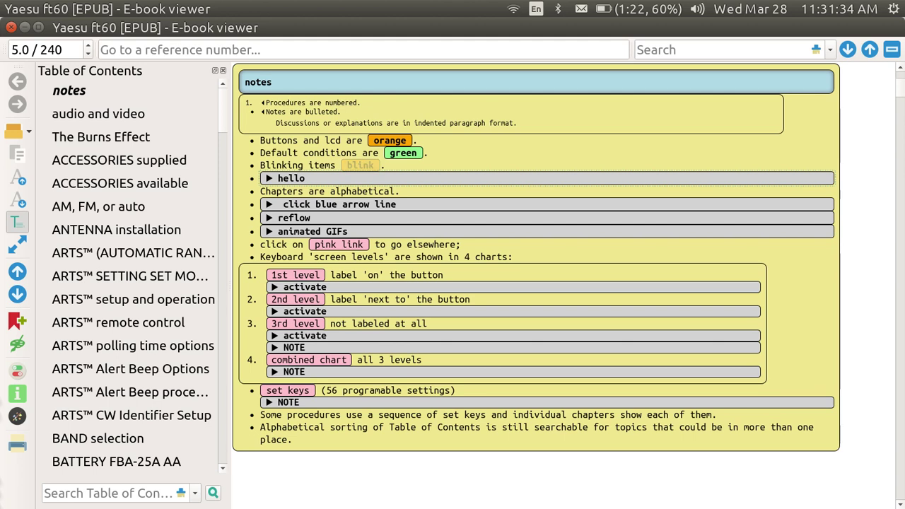
- Follow the "pink link" and "1st level" links on the notes page, returning to notes after each
left_click(338, 246)
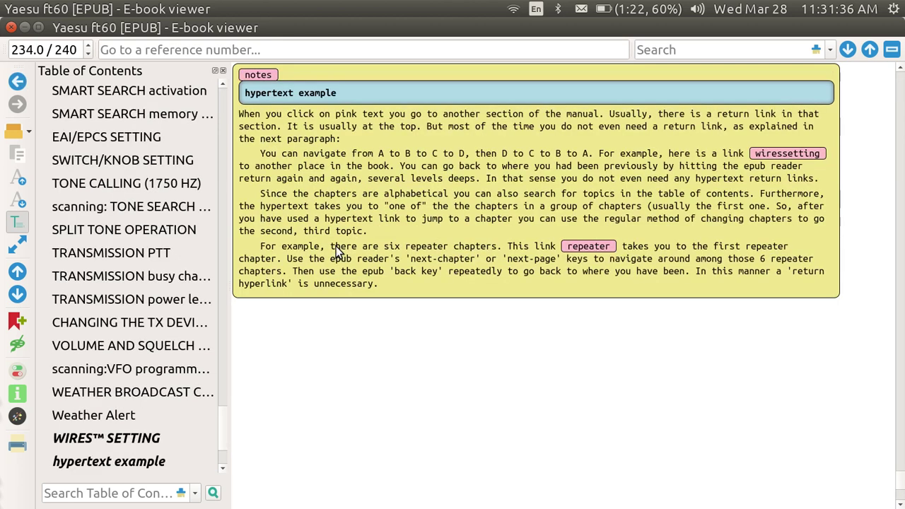
left_click(257, 75)
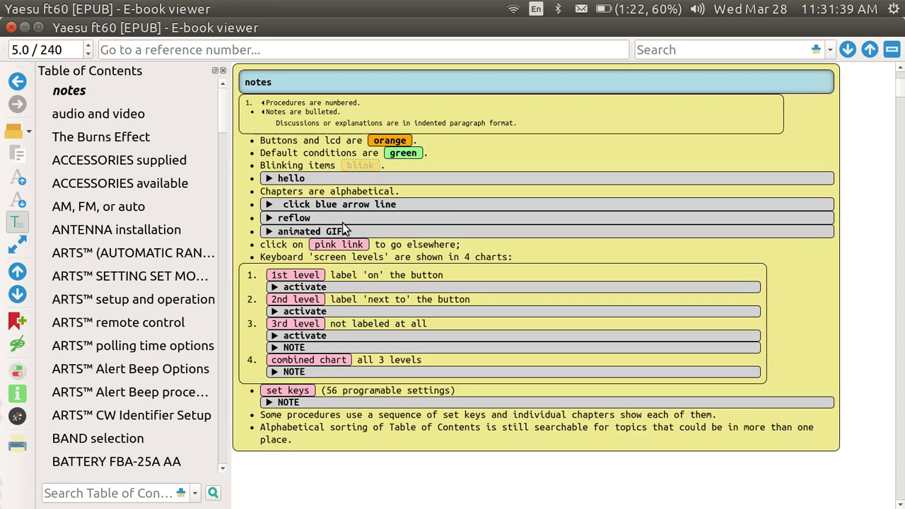
left_click(313, 277)
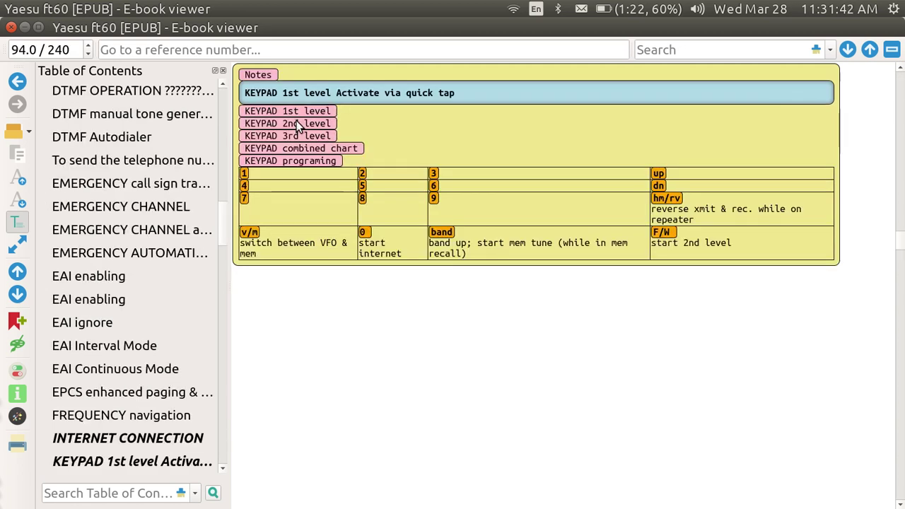
left_click(264, 76)
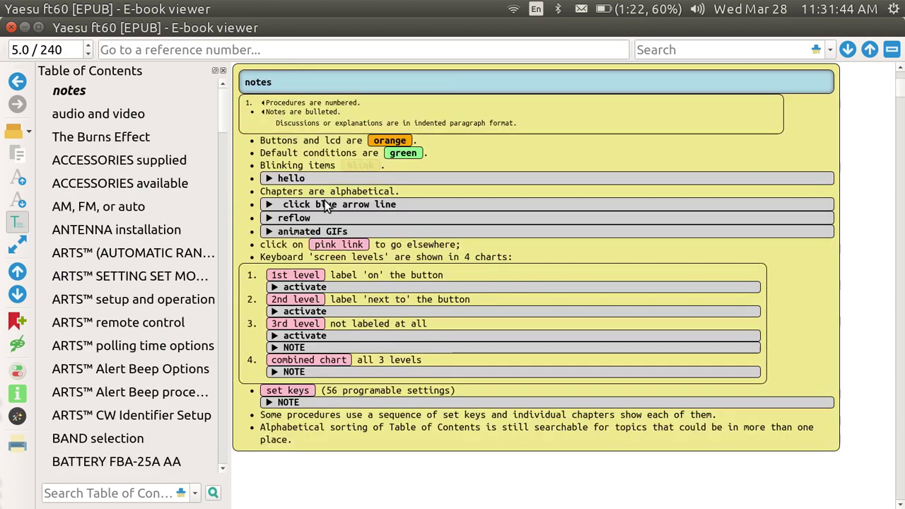